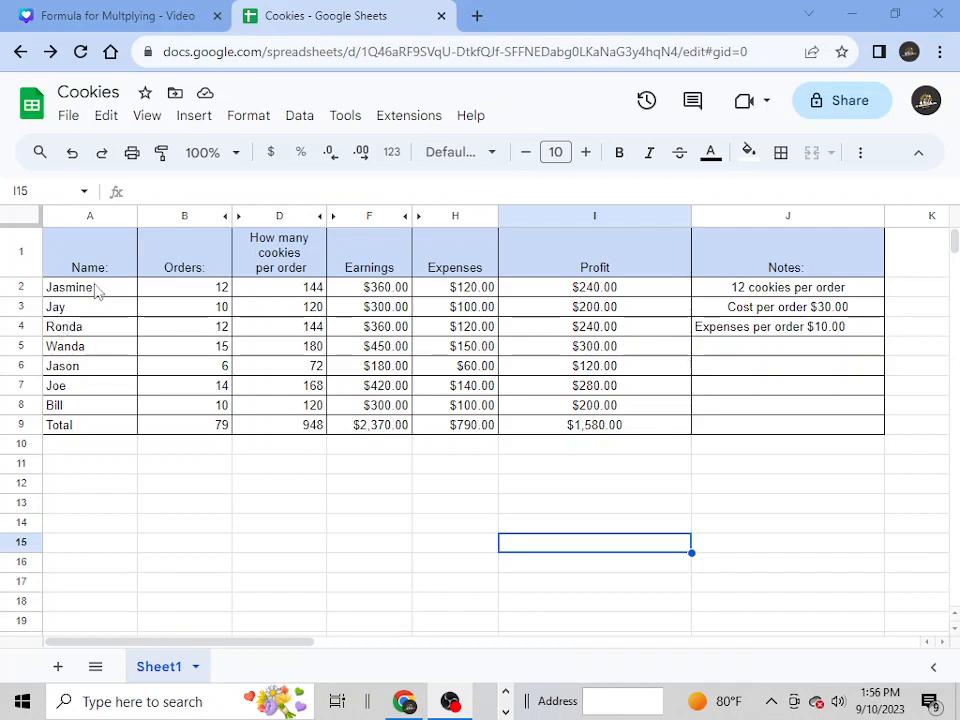
pyautogui.moveTo(97, 290); pyautogui.dragTo(97, 405)
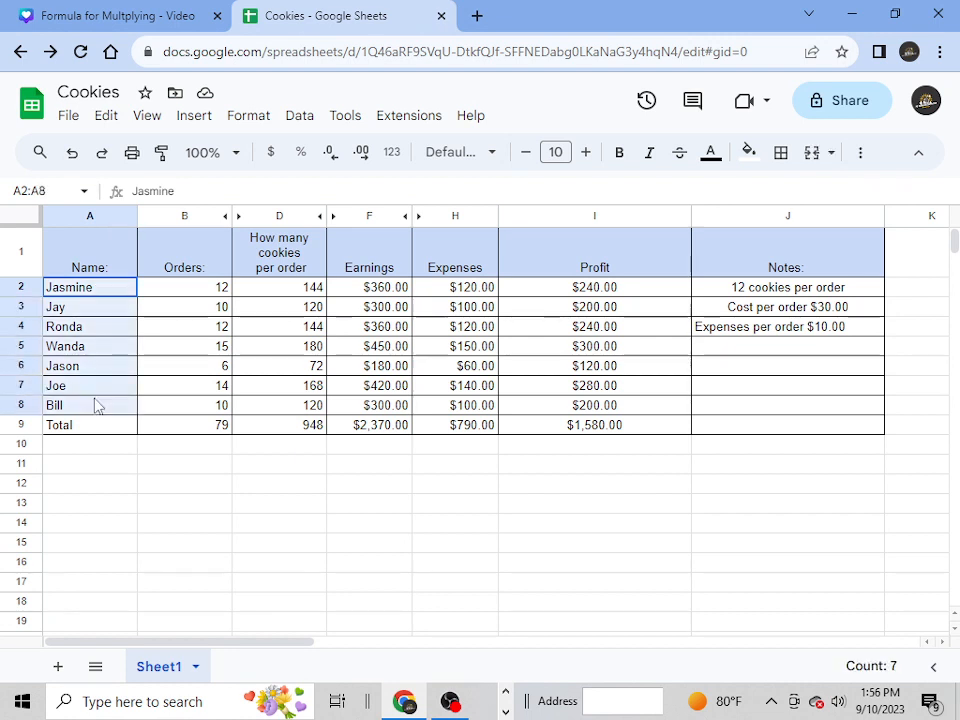
pyautogui.moveTo(97, 405); pyautogui.dragTo(97, 405)
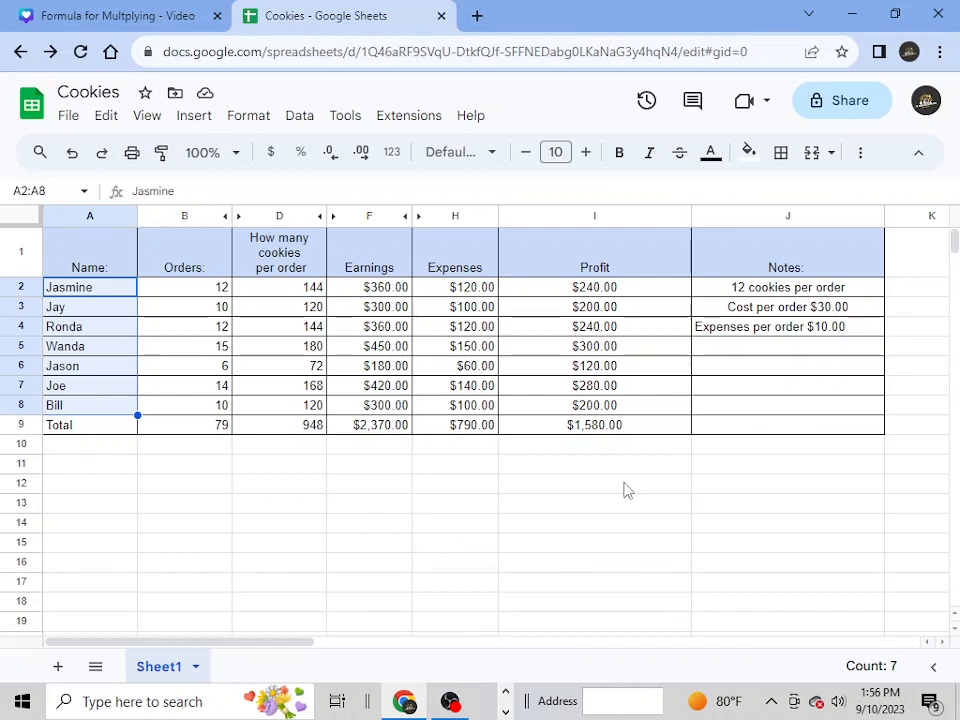
pyautogui.click(631, 292)
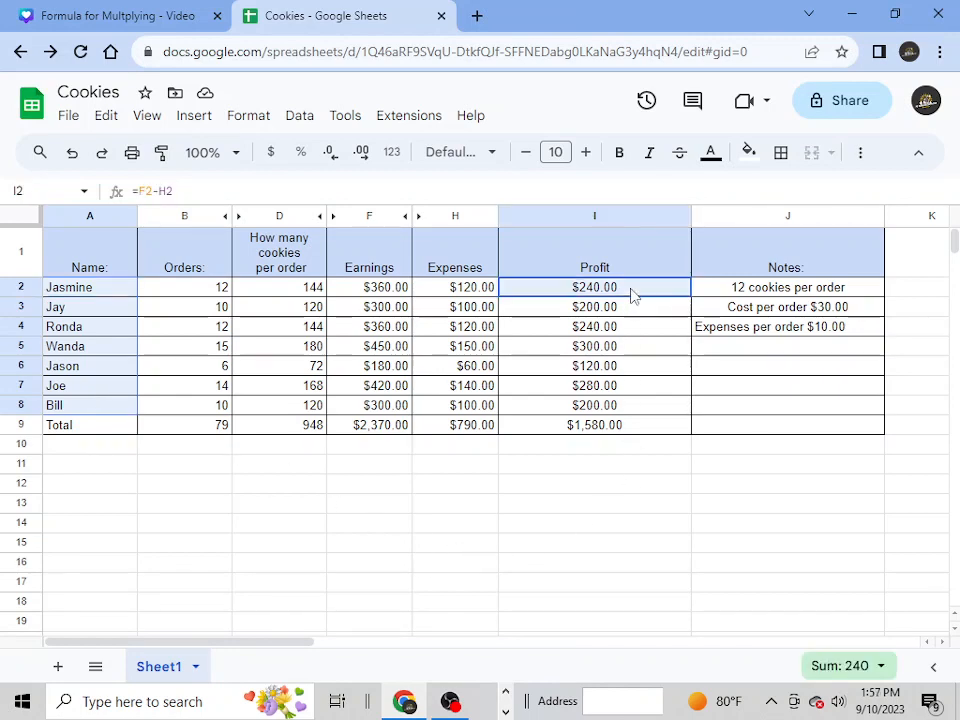
pyautogui.moveTo(631, 292); pyautogui.dragTo(628, 406)
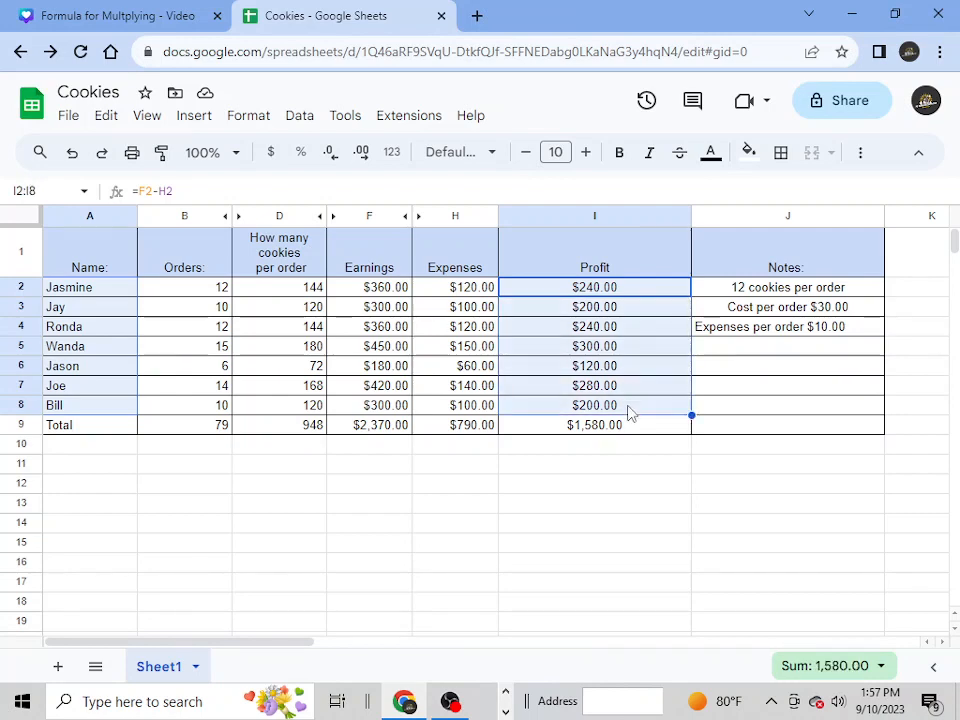
pyautogui.click(206, 586)
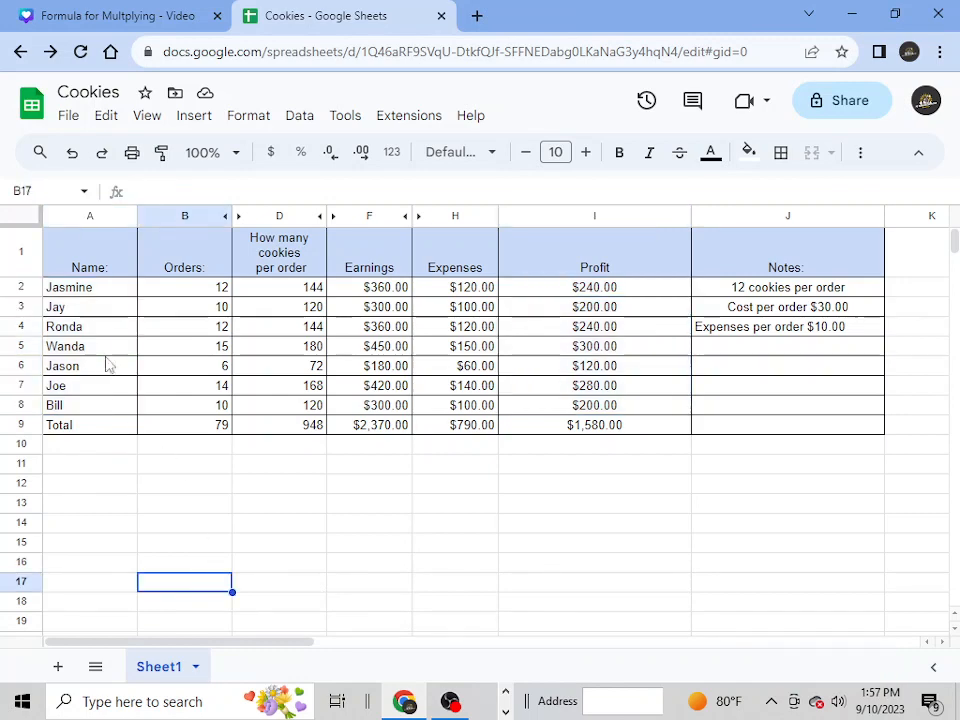
# Step: Insert a chart from the names in A2:A8 and the profits in I2:I8
pyautogui.moveTo(103, 292); pyautogui.dragTo(104, 412)
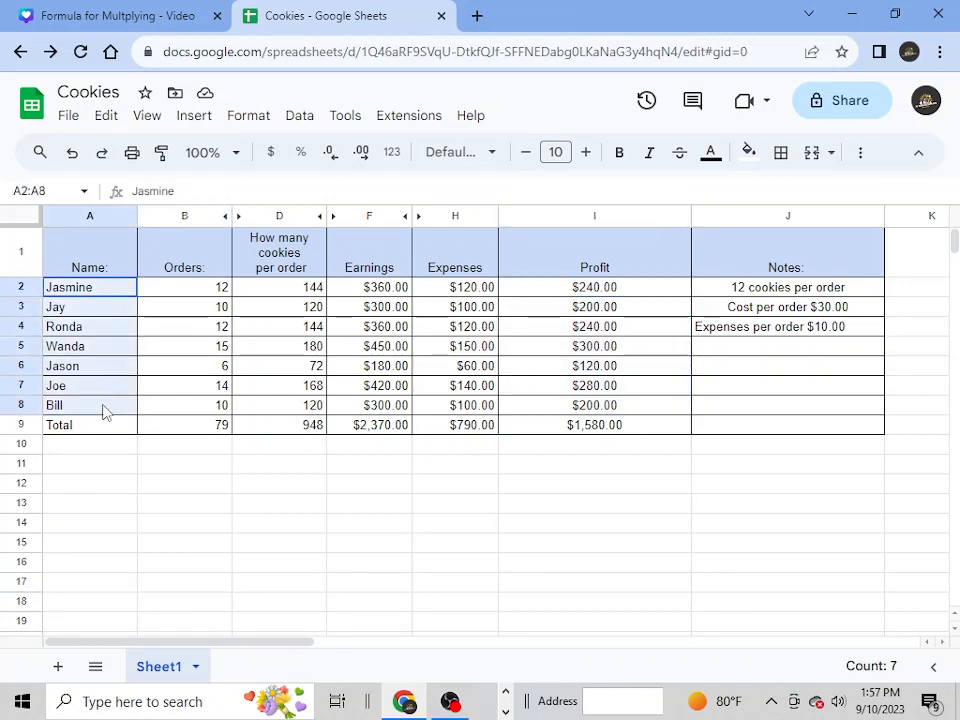
pyautogui.click(568, 292)
pyautogui.moveTo(568, 292); pyautogui.dragTo(574, 411)
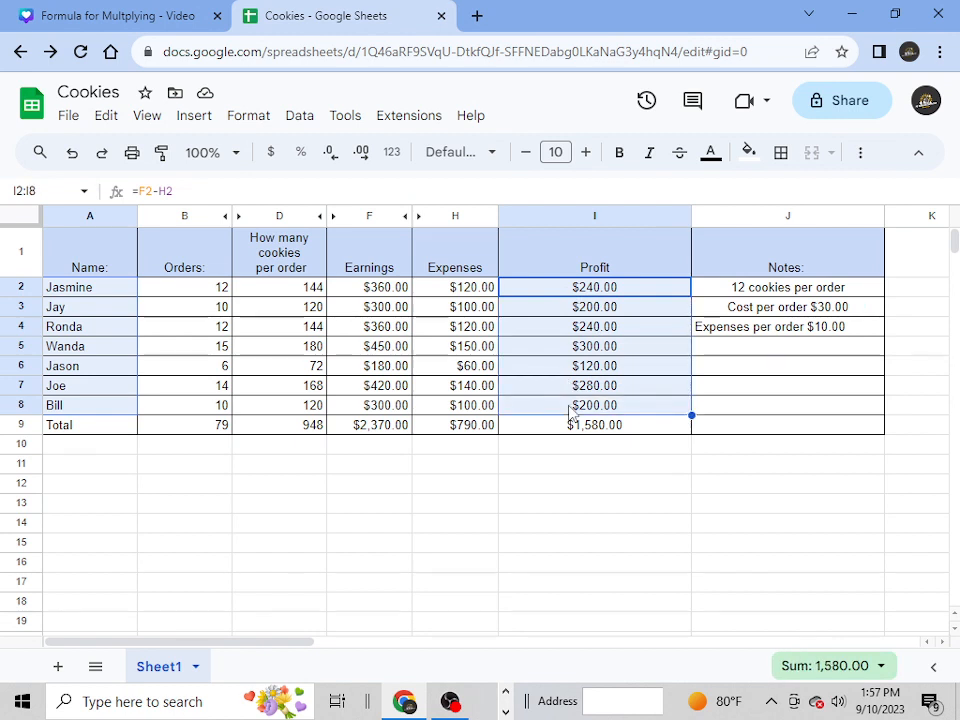
pyautogui.click(185, 120)
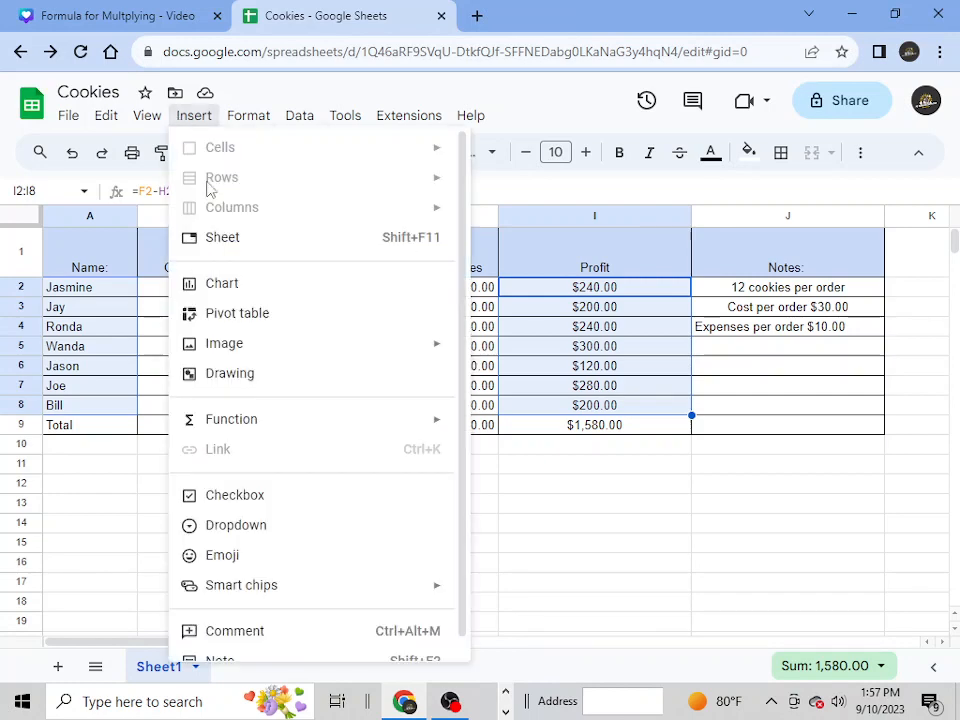
pyautogui.click(252, 297)
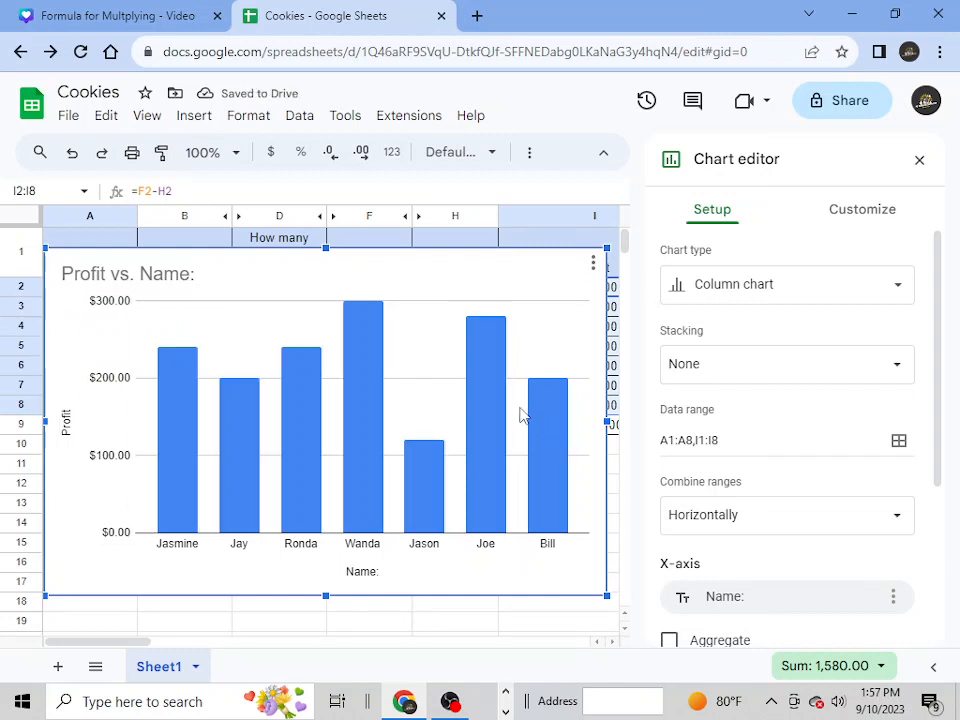
# Step: Try the profit chart as a pie chart and as a bar chart
pyautogui.click(731, 298)
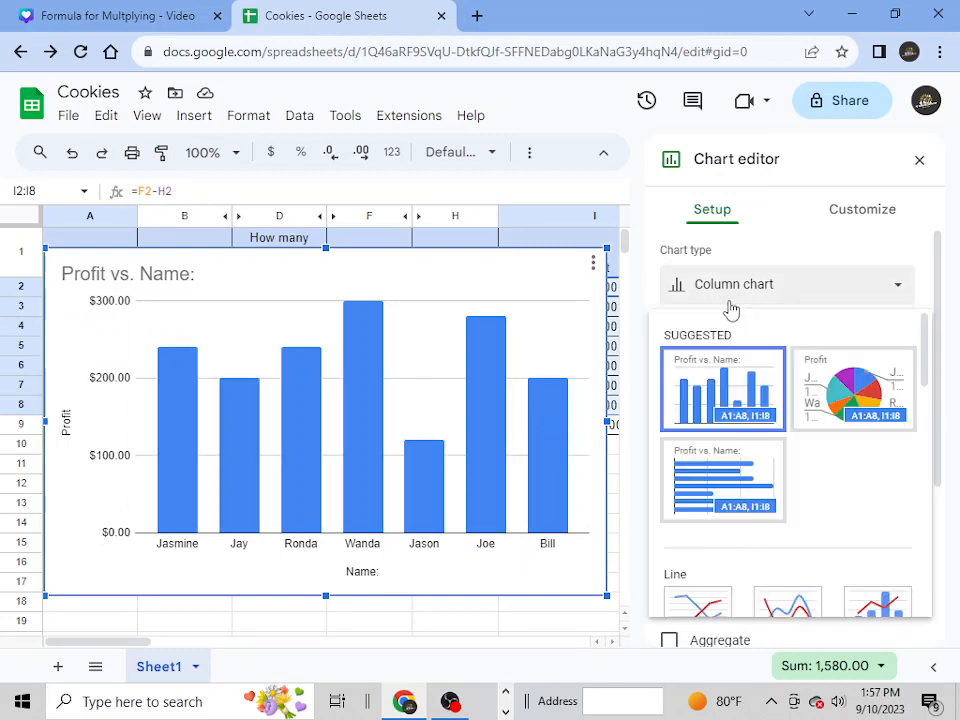
pyautogui.click(845, 390)
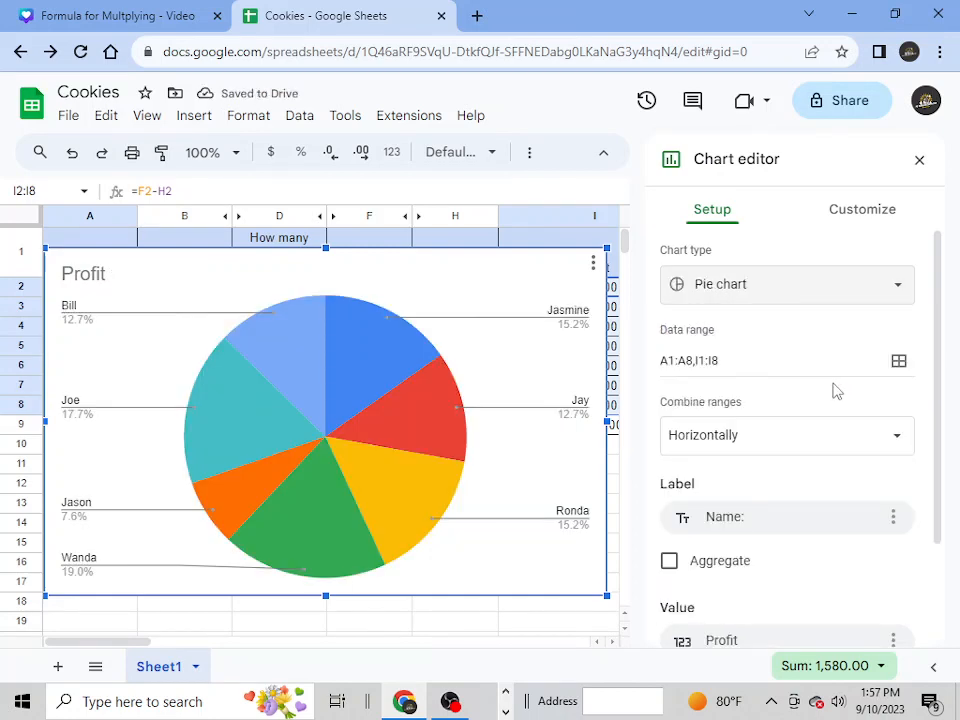
pyautogui.click(811, 299)
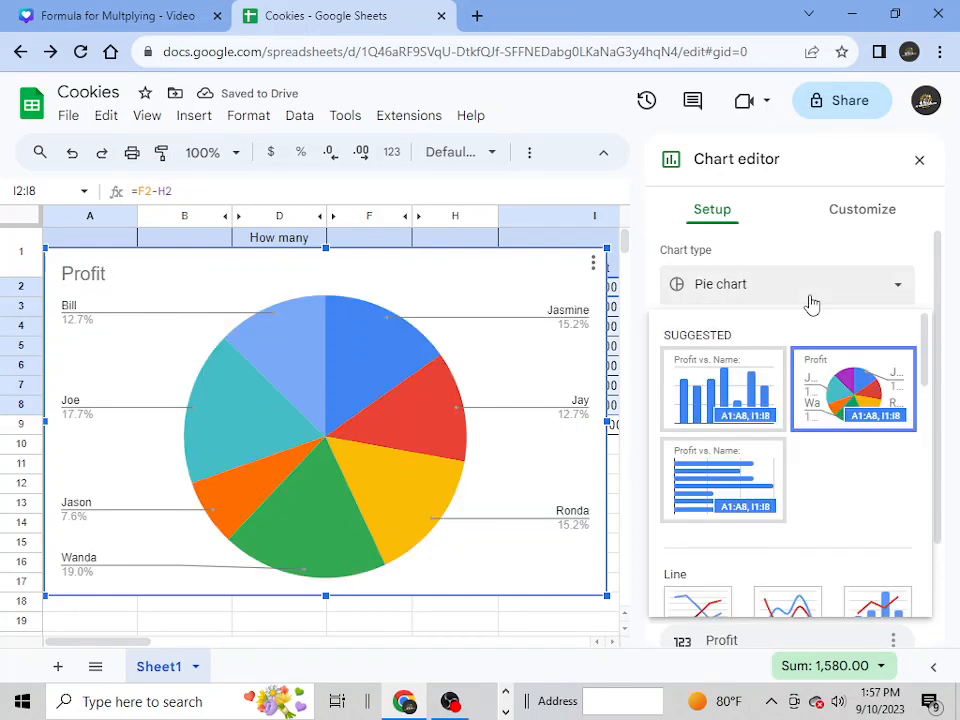
pyautogui.click(706, 457)
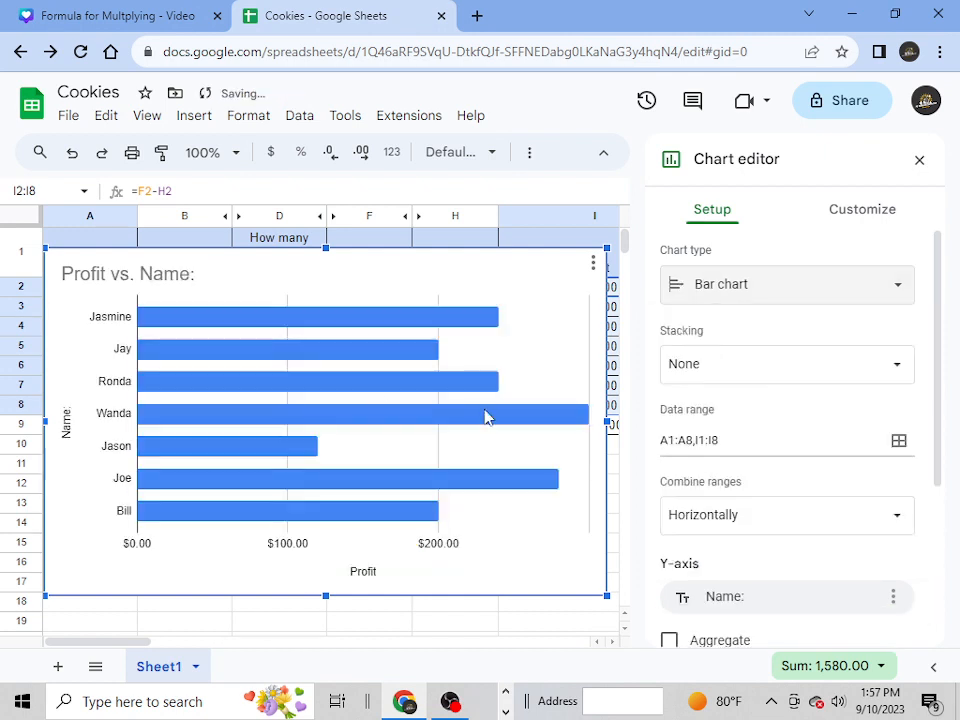
# Step: Browse the available chart types and switch the chart back to the suggested column chart
pyautogui.click(763, 292)
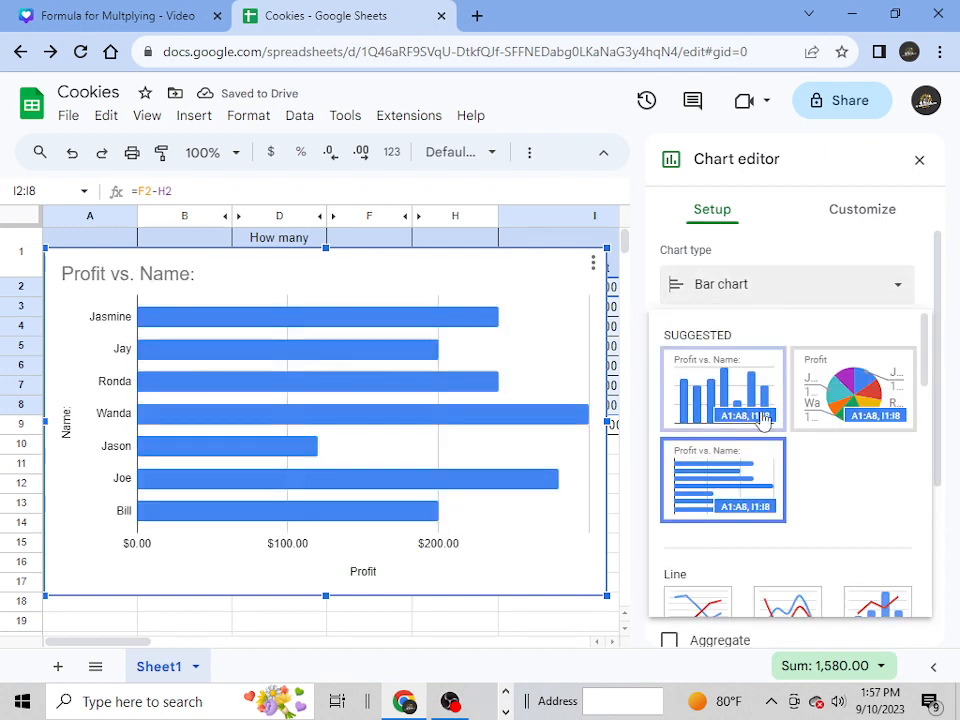
pyautogui.scroll(-2, 763, 422)
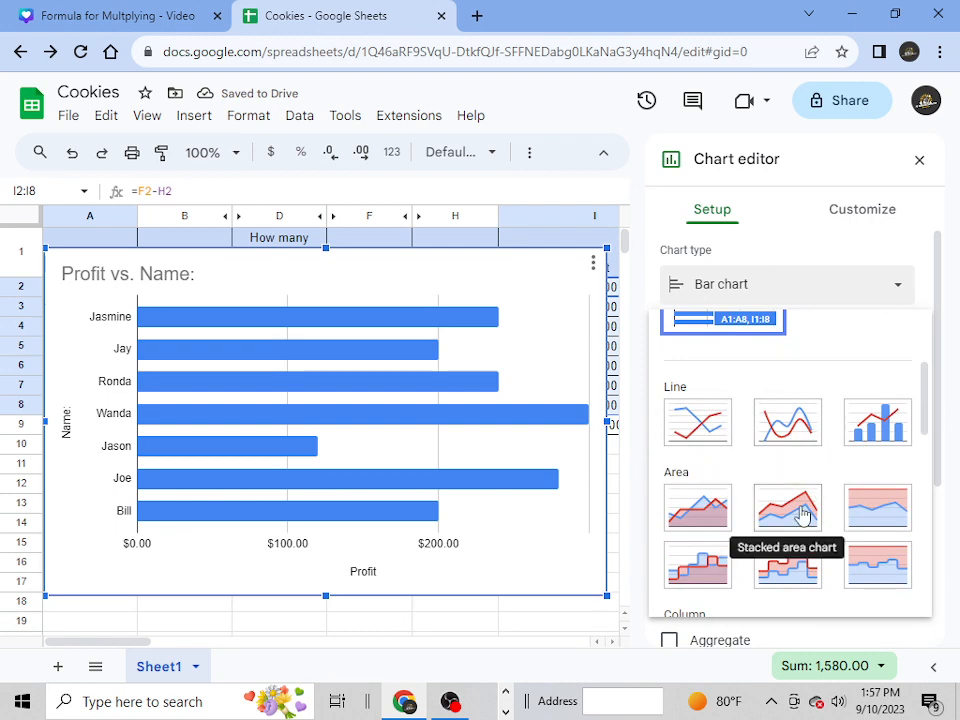
pyautogui.scroll(-1, 803, 515)
pyautogui.scroll(-4, 803, 515)
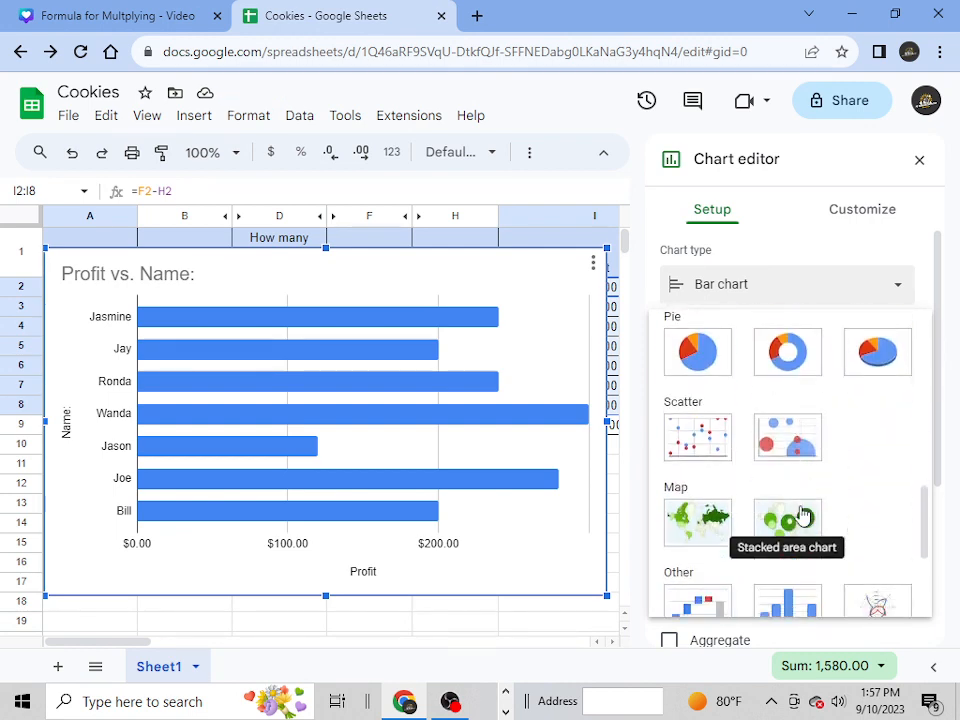
pyautogui.scroll(4, 803, 515)
pyautogui.scroll(3, 803, 515)
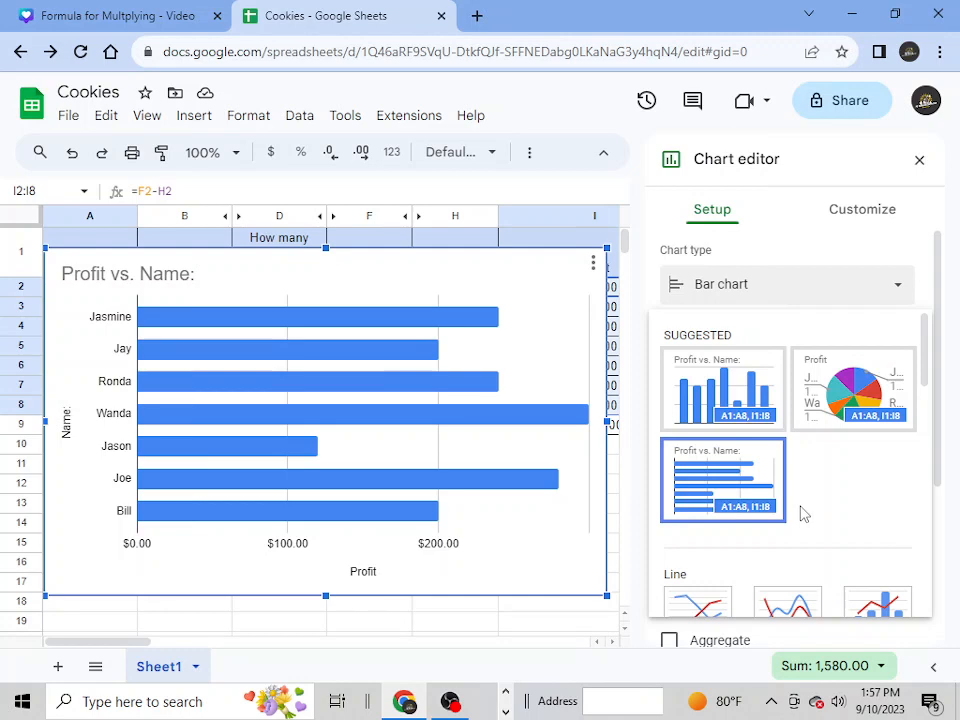
pyautogui.click(716, 405)
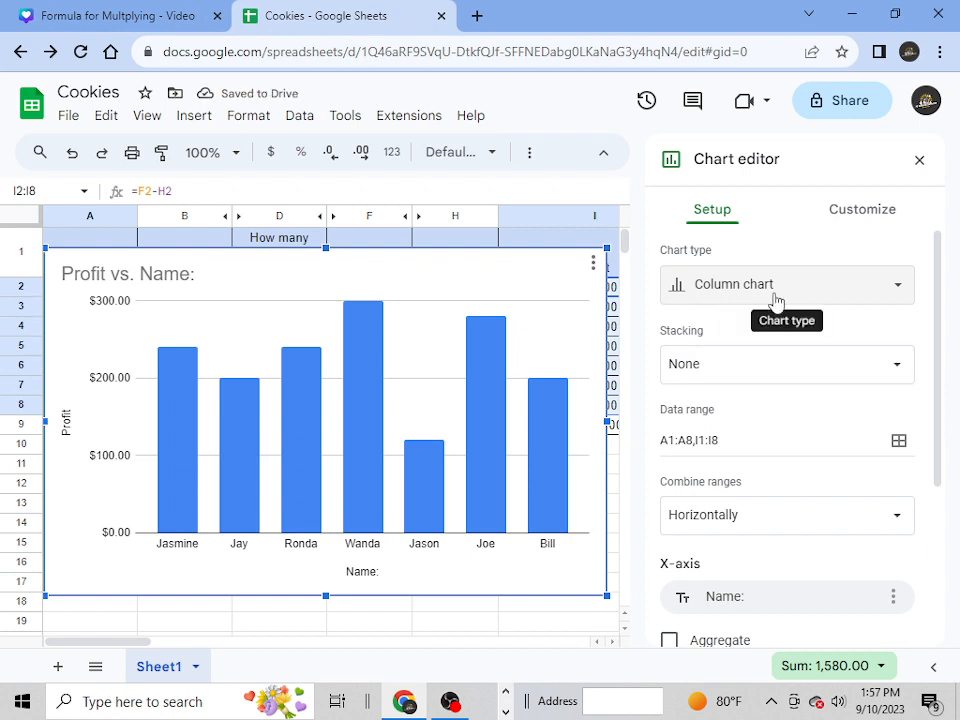
# Step: Append "Profit Per Customer" to the chart title so it reads "Profit vs. Name: Profit Per Customer", and close the chart editor
pyautogui.doubleClick(247, 275)
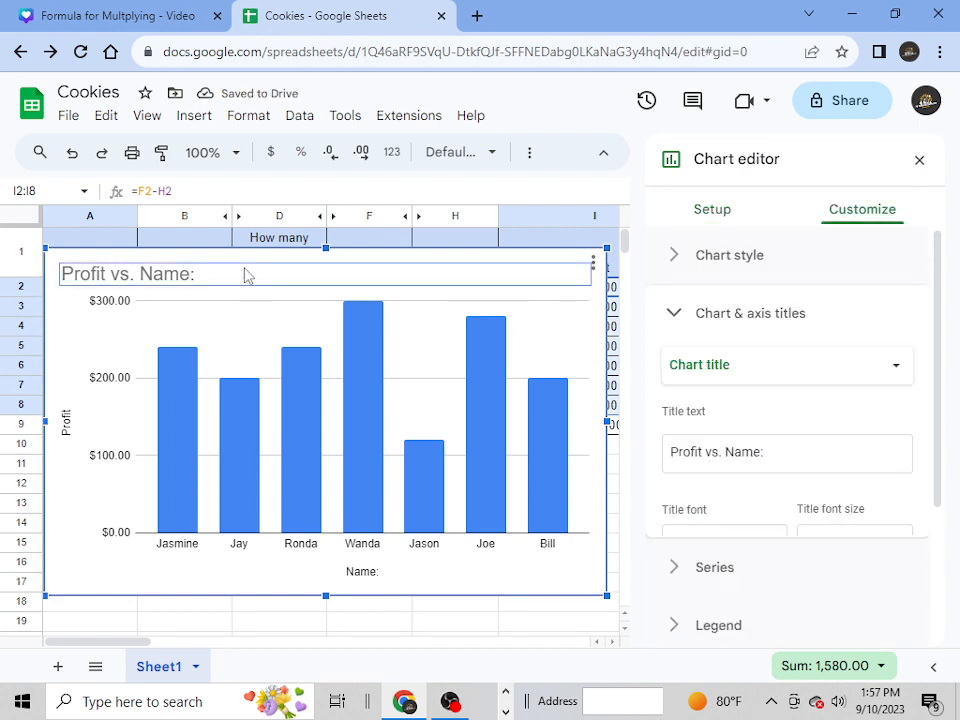
pyautogui.click(246, 269)
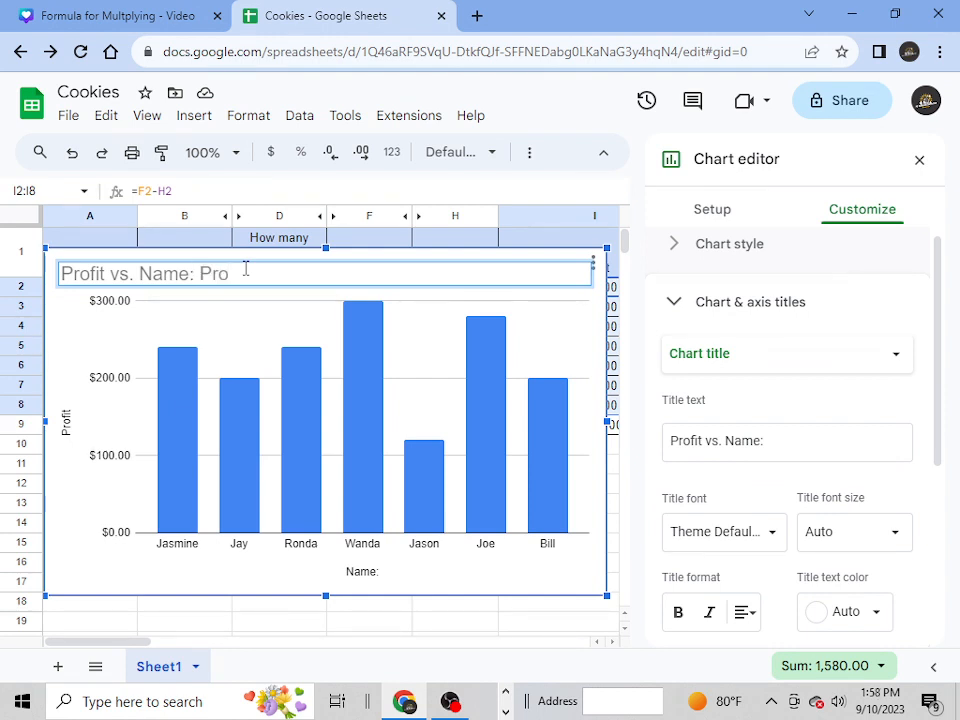
pyautogui.write('Profit Per Customer')
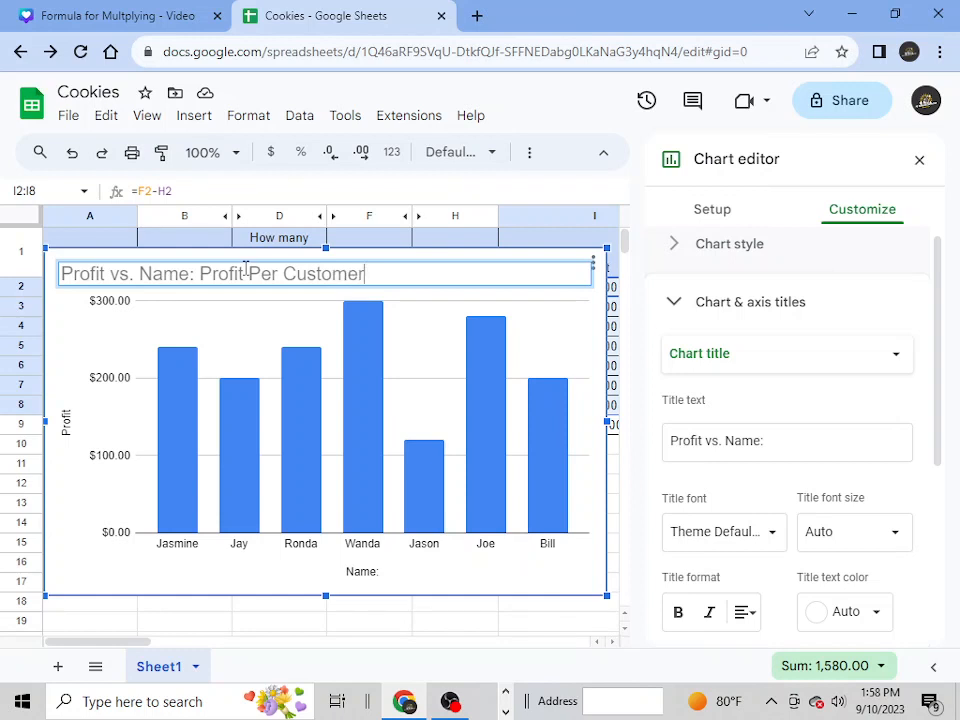
pyautogui.scroll(-3, 793, 390)
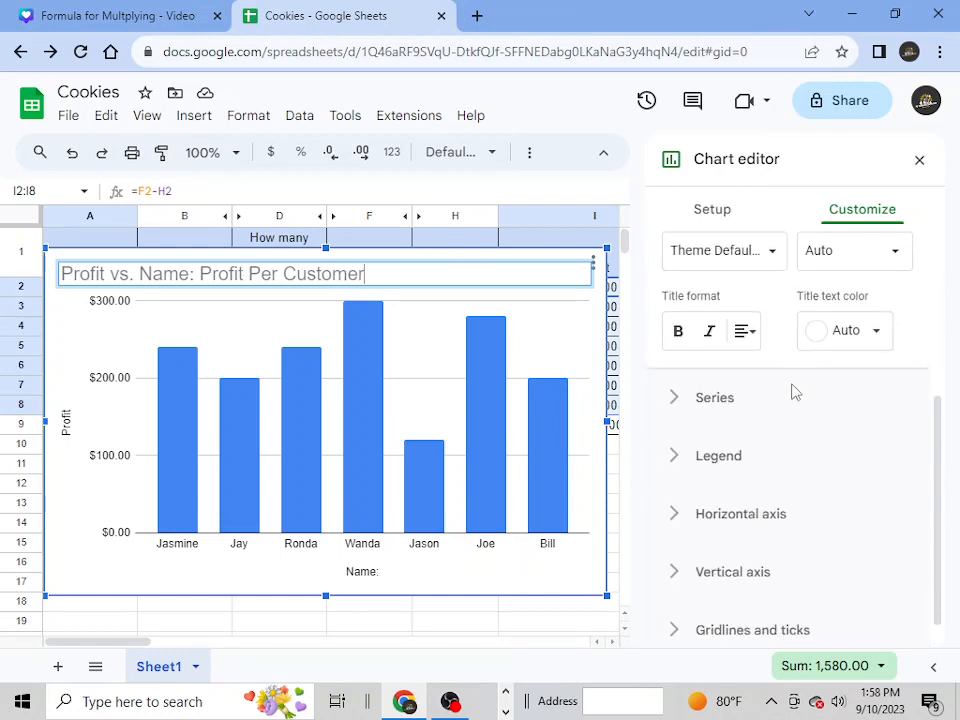
pyautogui.scroll(3, 797, 502)
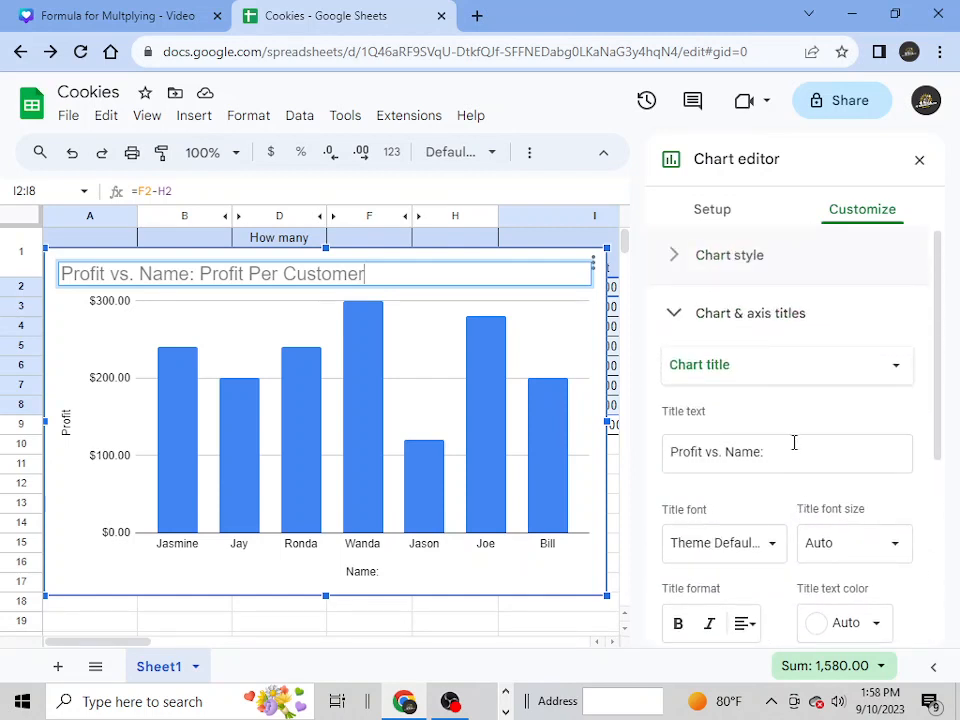
pyautogui.click(920, 162)
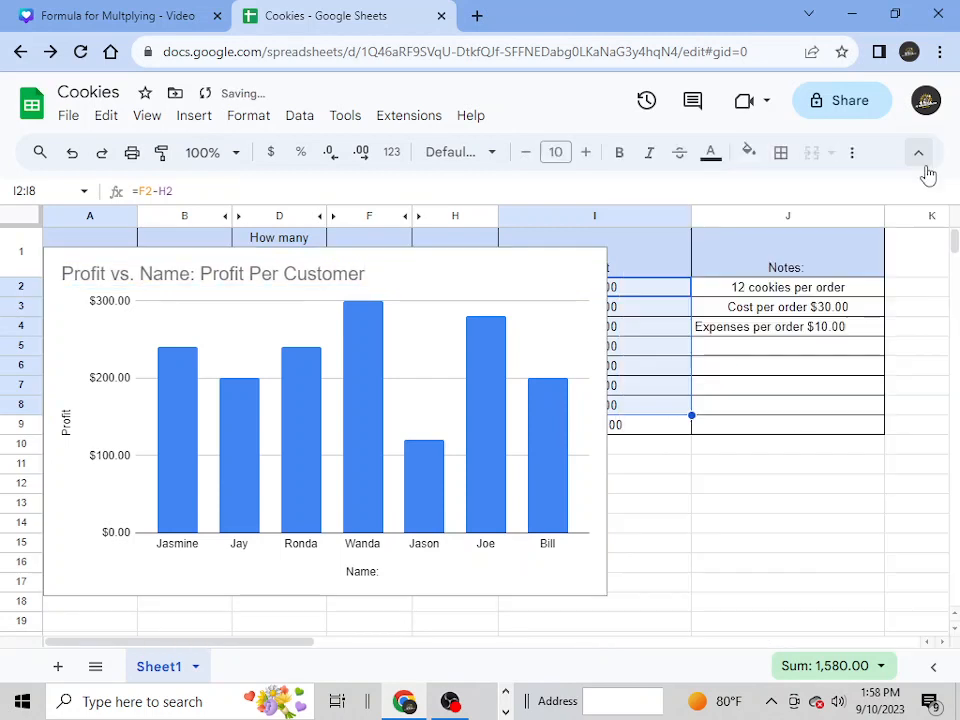
# Step: Shrink the chart to roughly 60% of its width and move it just below the data table
pyautogui.click(432, 401)
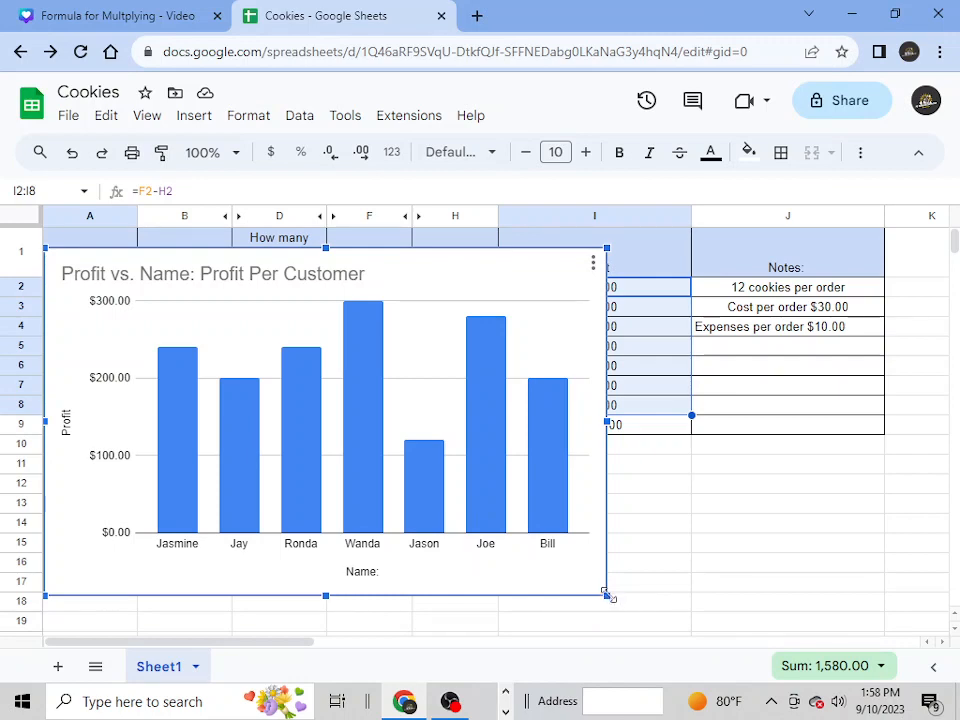
pyautogui.moveTo(608, 594); pyautogui.dragTo(381, 455)
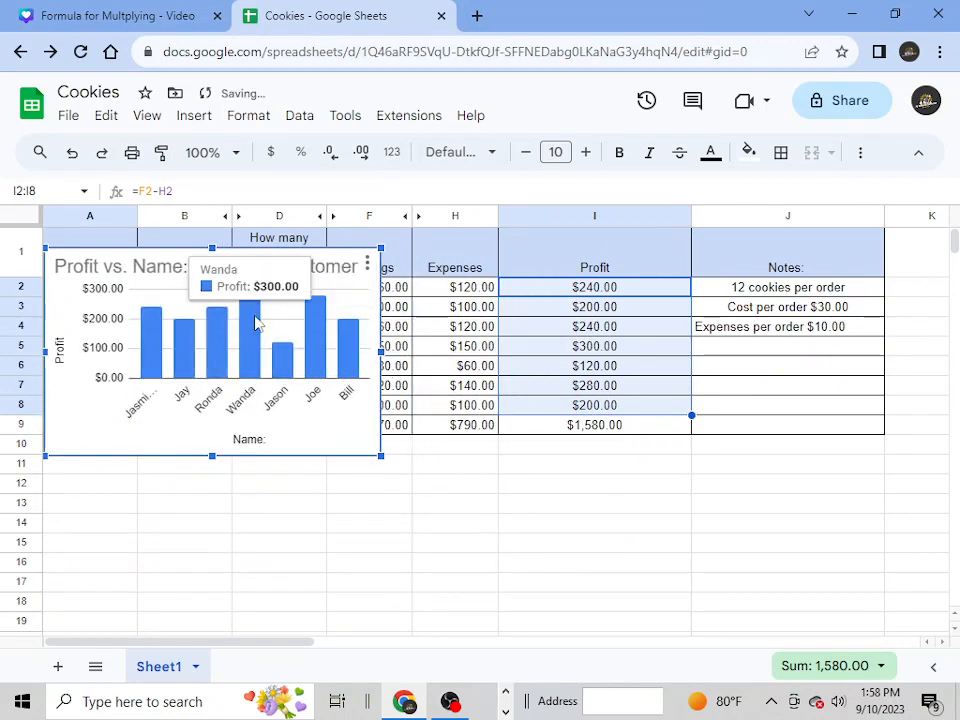
pyautogui.moveTo(255, 325); pyautogui.dragTo(438, 513)
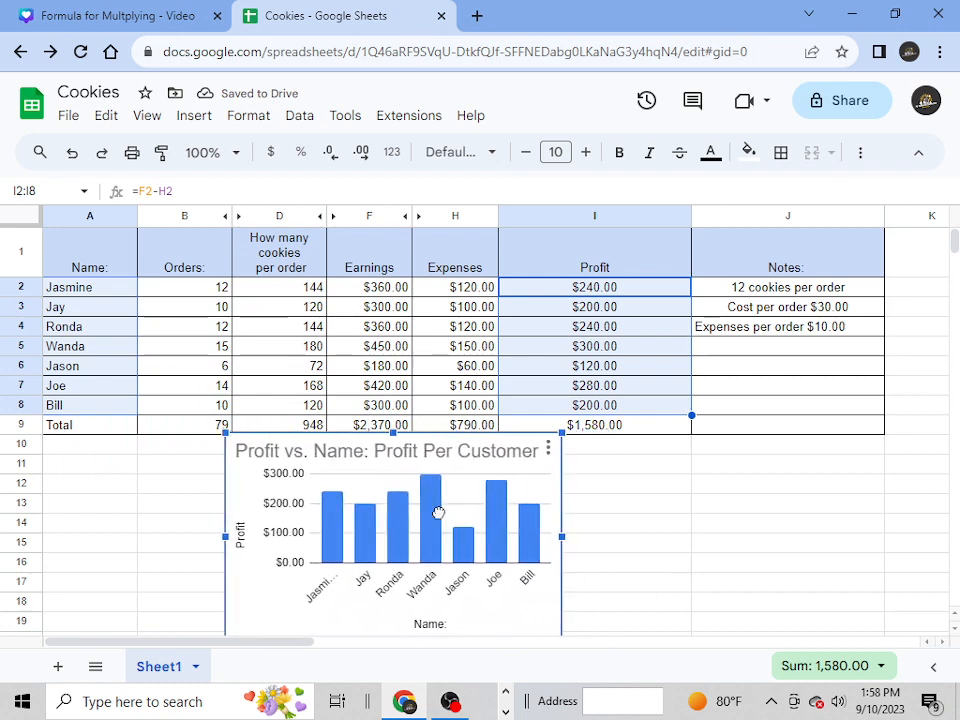
pyautogui.click(752, 562)
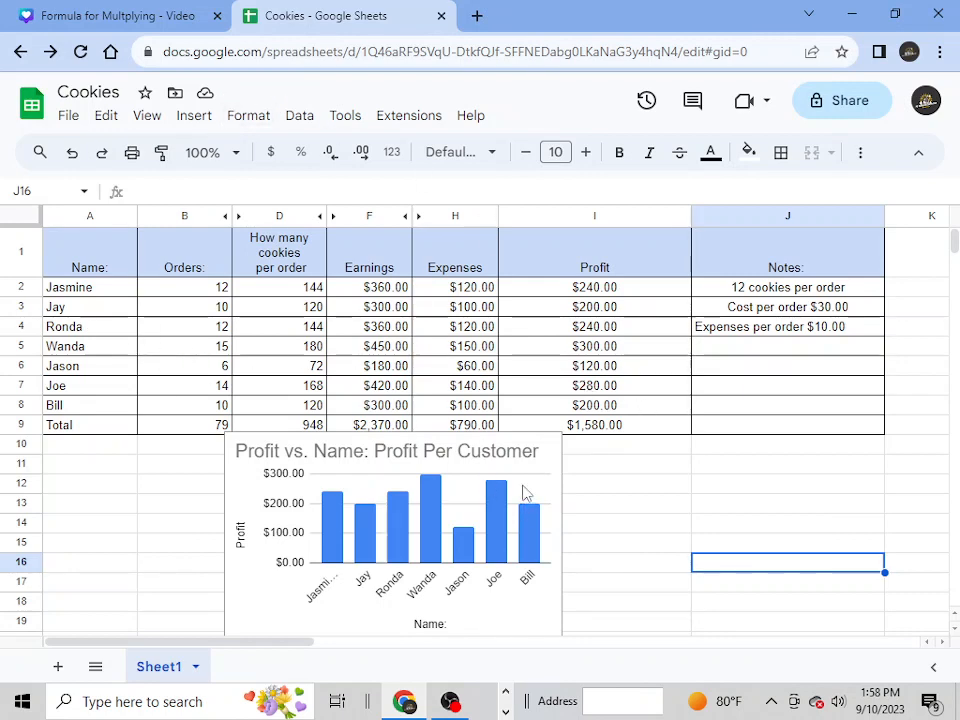
# Step: Change the order quantity in cell B8 to 90 to test how the chart updates
pyautogui.click(216, 407)
pyautogui.doubleClick(221, 406)
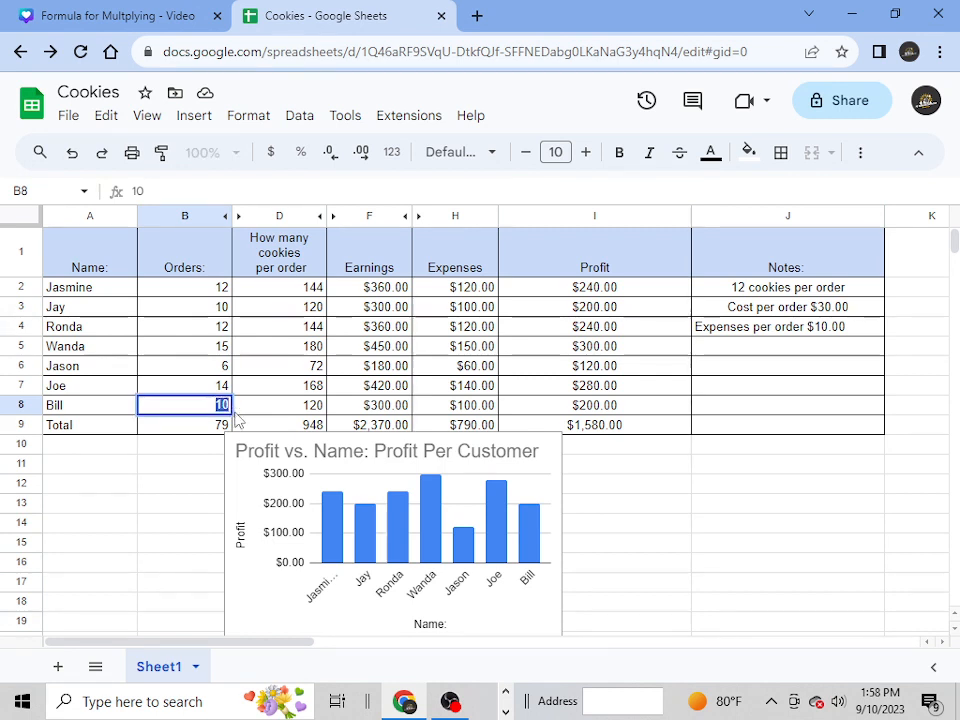
pyautogui.write('9')
pyautogui.click(614, 538)
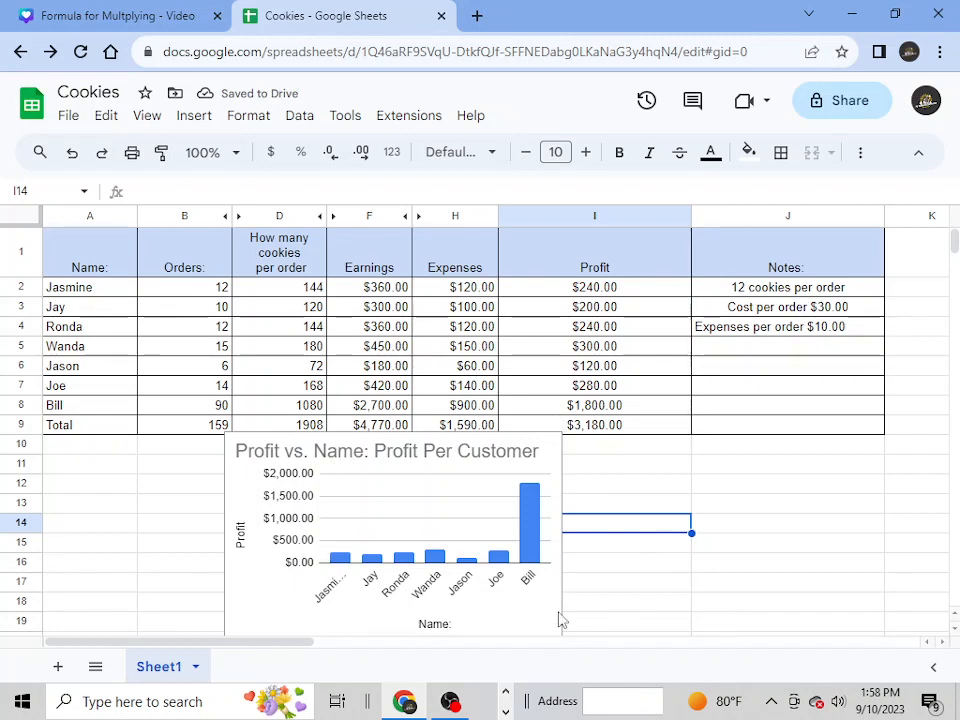
# Step: Set the order quantity in cell B8 back to 10
pyautogui.click(224, 403)
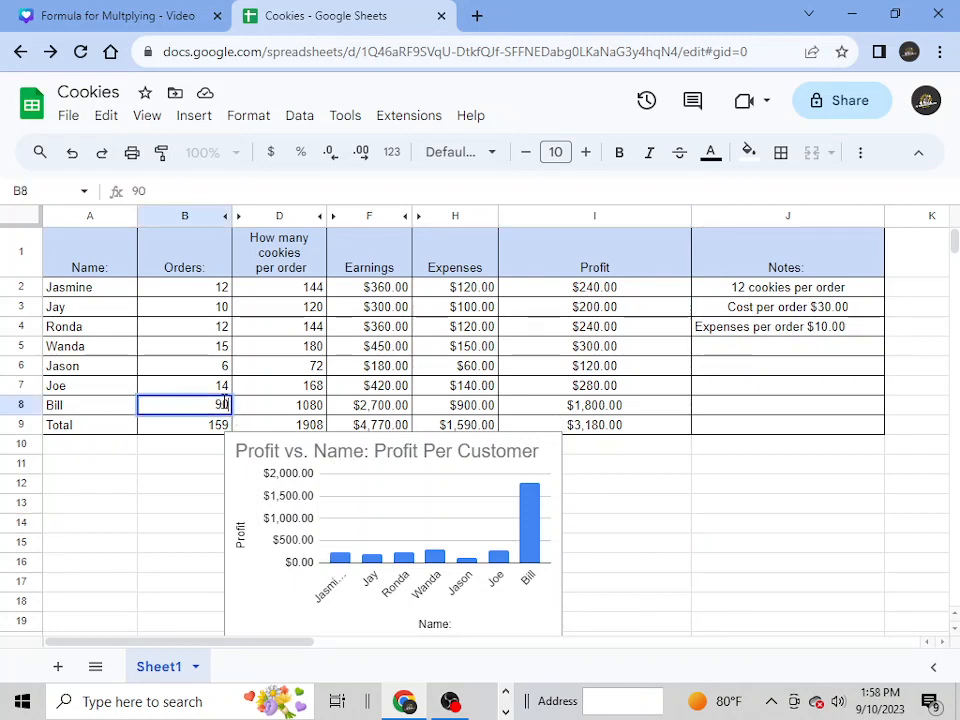
pyautogui.moveTo(216, 404); pyautogui.dragTo(224, 405)
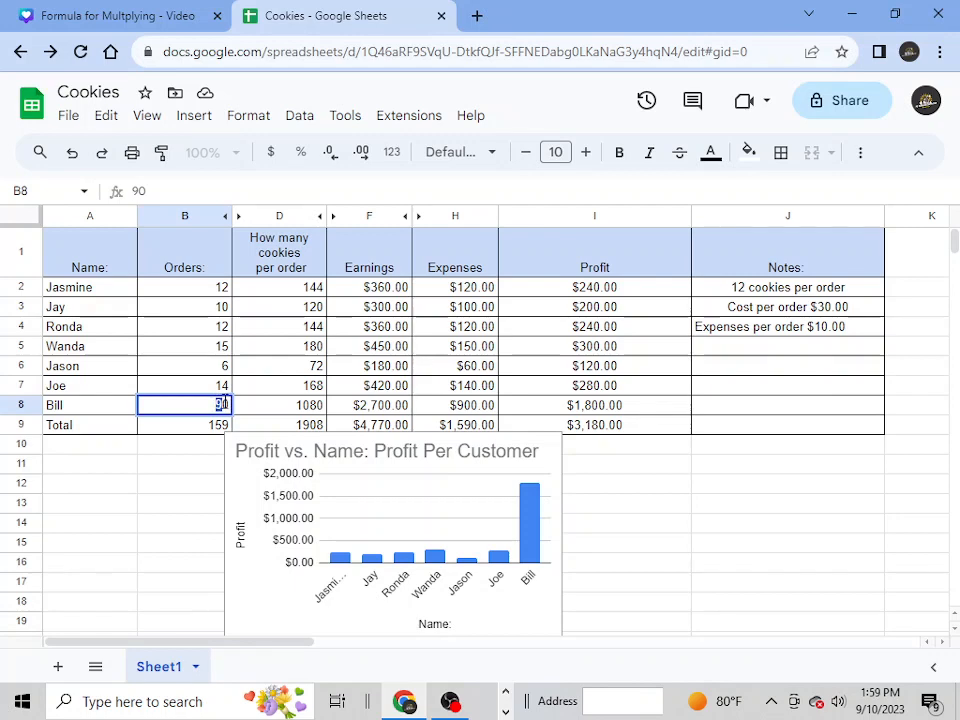
pyautogui.write('1')
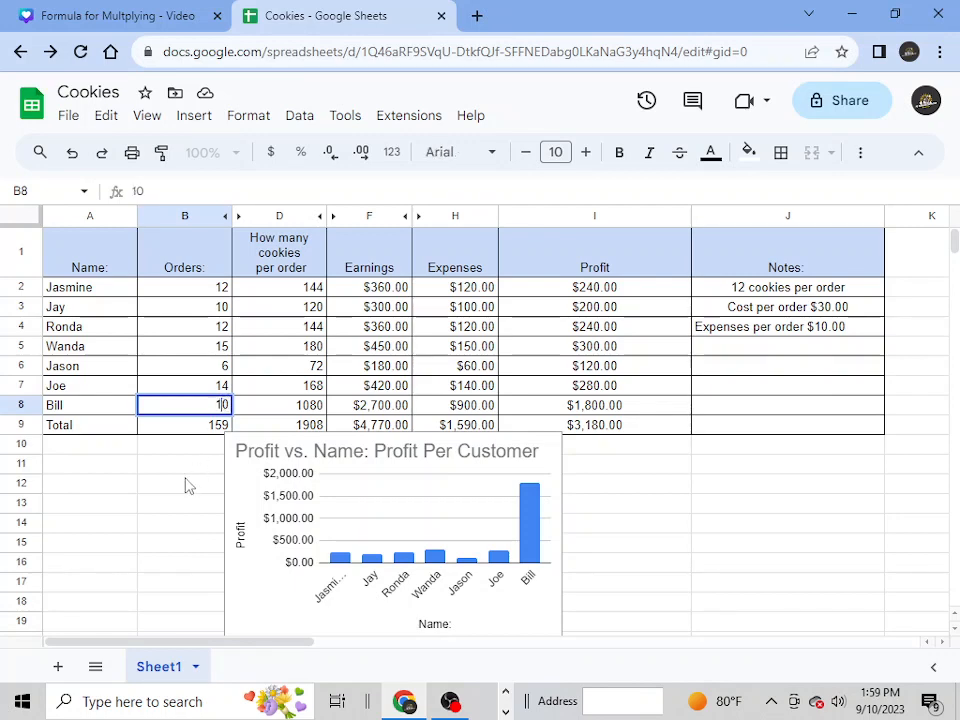
pyautogui.click(188, 485)
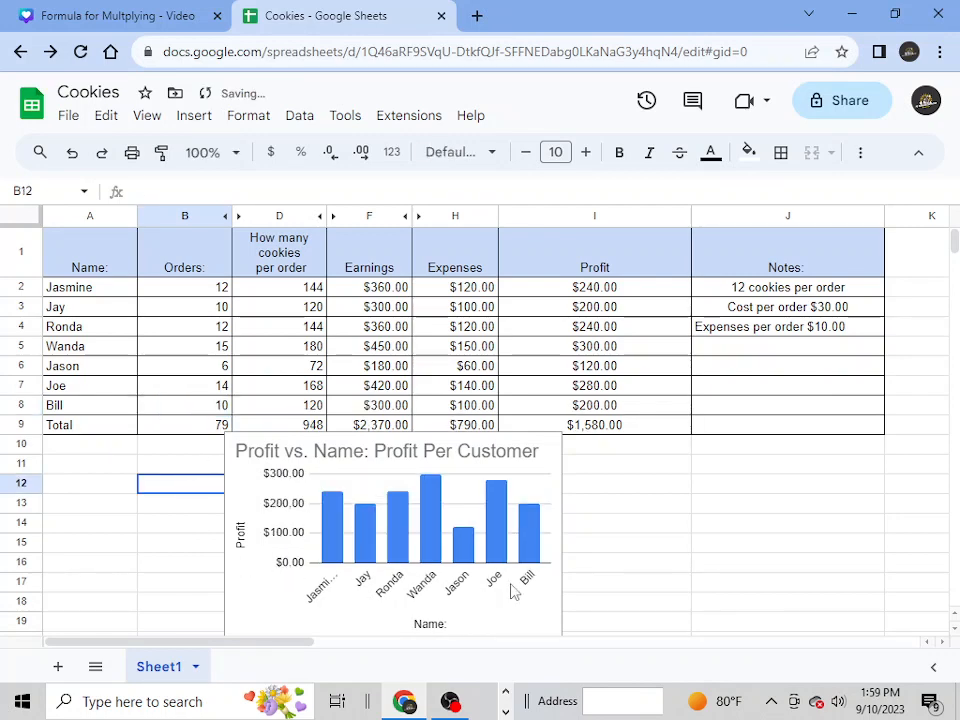
# Step: Open the chart for editing and shift it slightly down, clear of the Total row
pyautogui.click(609, 550)
pyautogui.doubleClick(457, 472)
pyautogui.moveTo(457, 472); pyautogui.dragTo(448, 506)
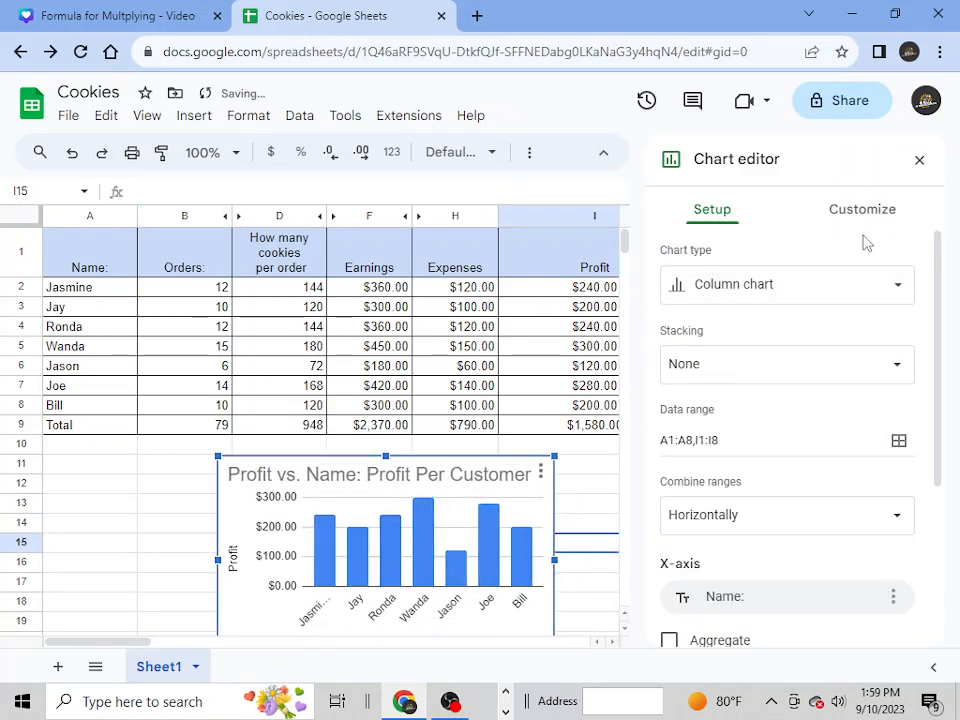
# Step: Close the chart editor and delete the Profit Per Customer chart from the sheet
pyautogui.click(919, 160)
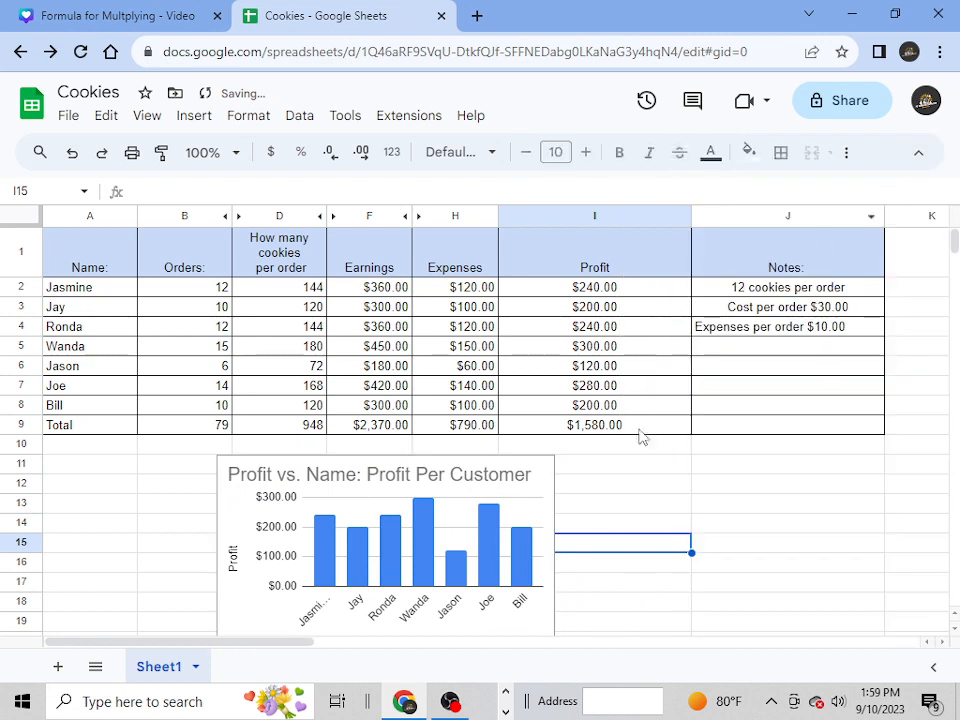
pyautogui.click(547, 590)
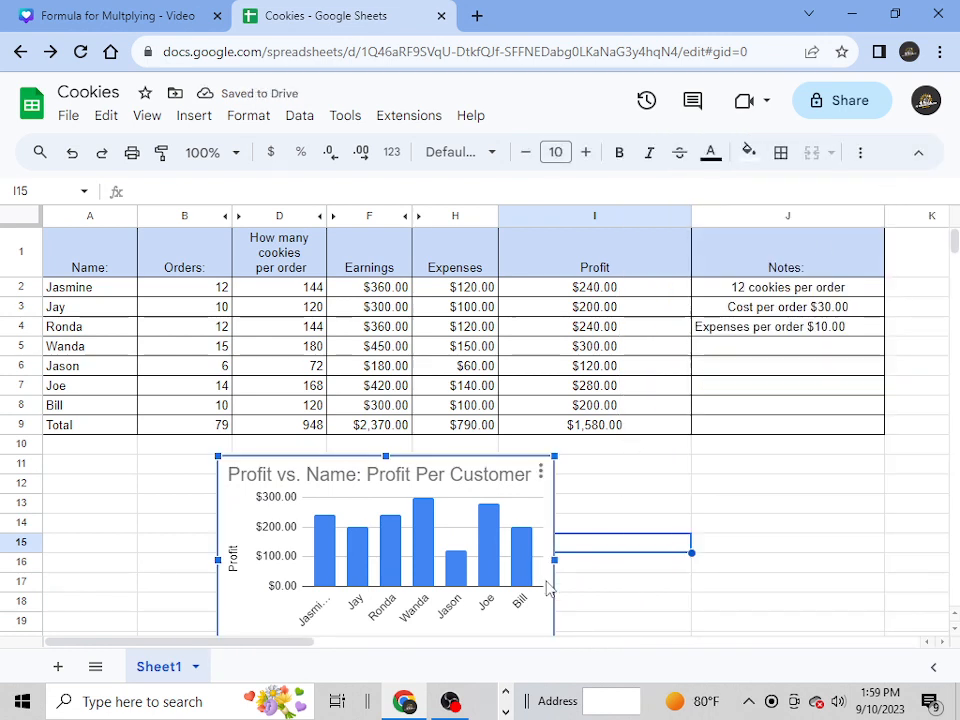
pyautogui.press('Delete')
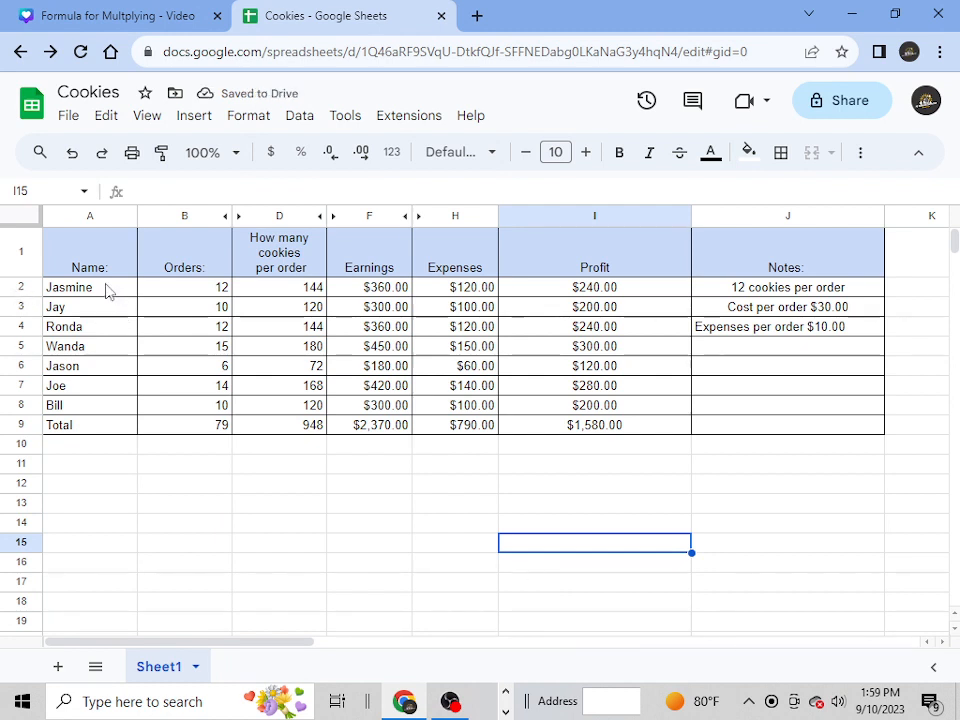
# Step: Insert a column chart from the names in A2:A8 and profits in I2:I8, and move it clear of the Name and Orders columns
pyautogui.moveTo(108, 290); pyautogui.dragTo(101, 410)
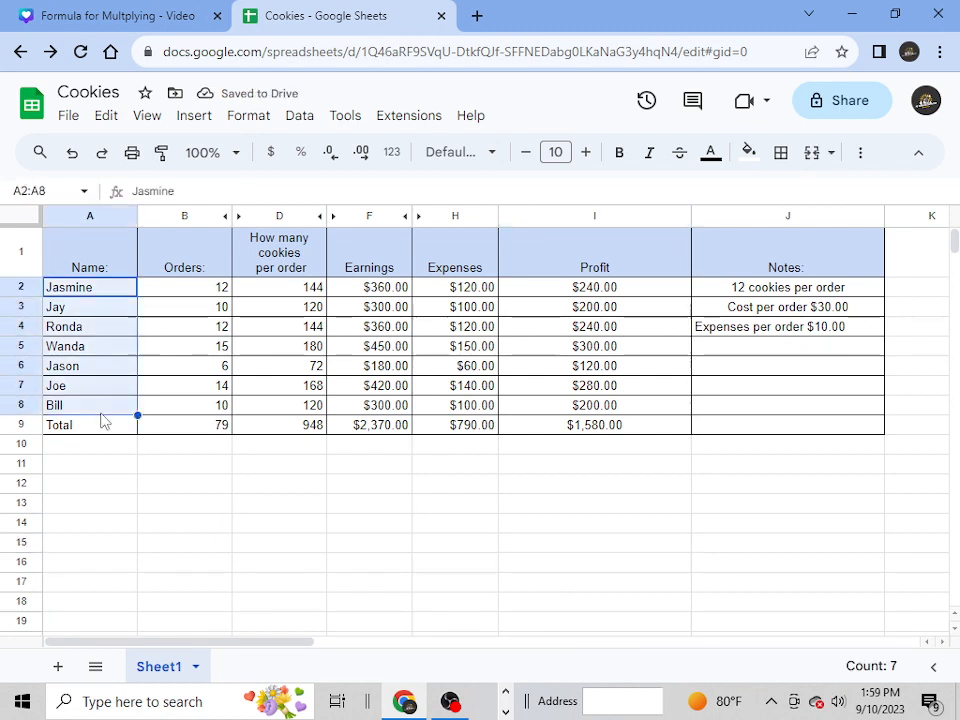
pyautogui.moveTo(643, 289); pyautogui.dragTo(612, 410)
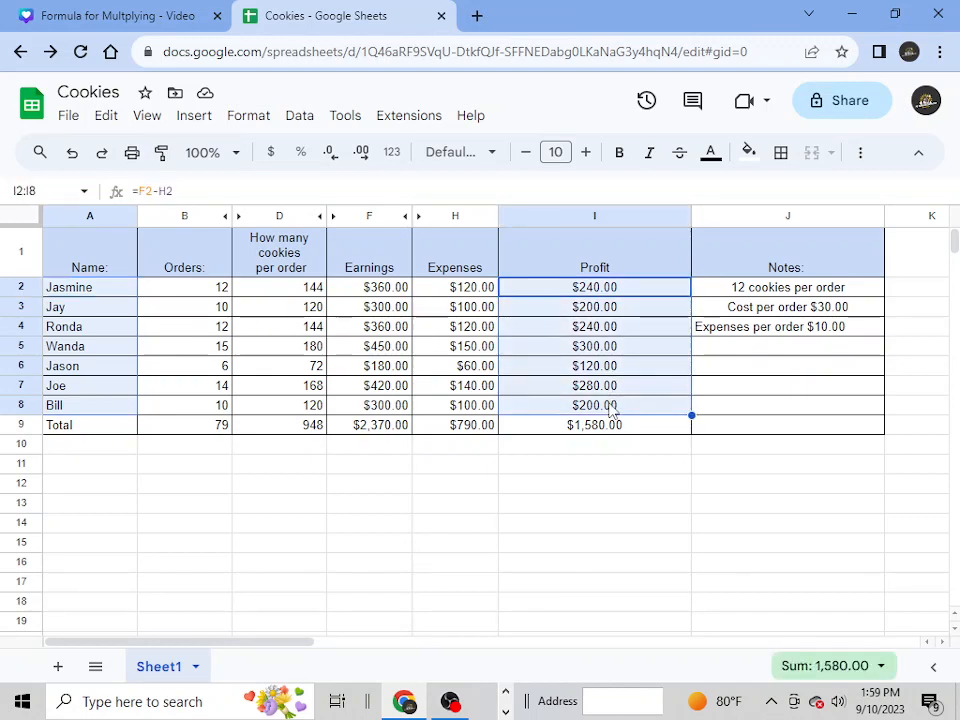
pyautogui.click(186, 119)
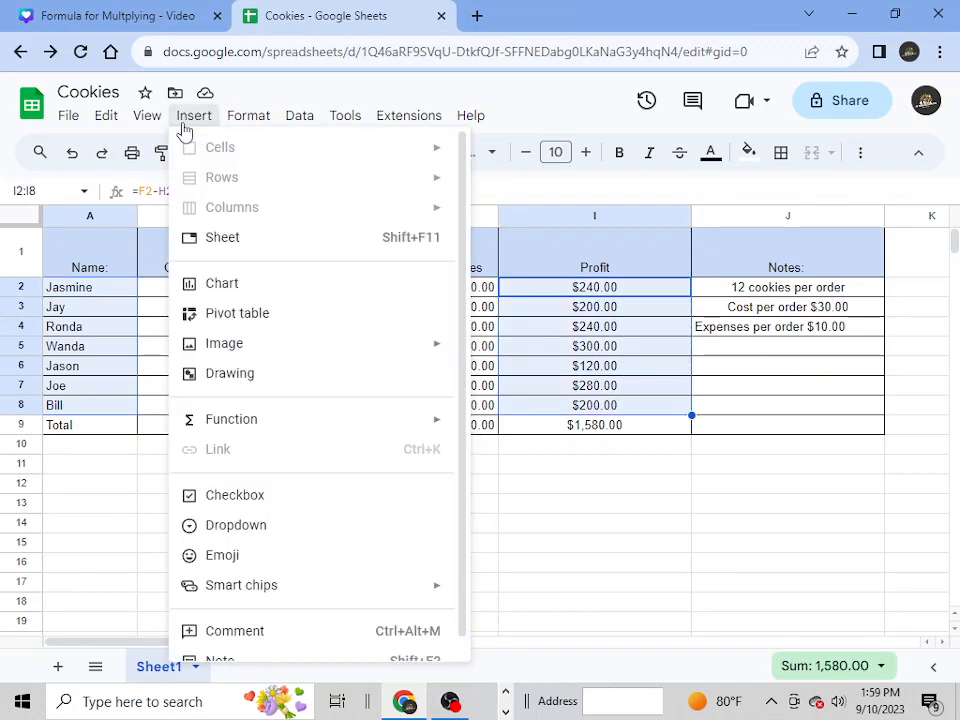
pyautogui.click(249, 293)
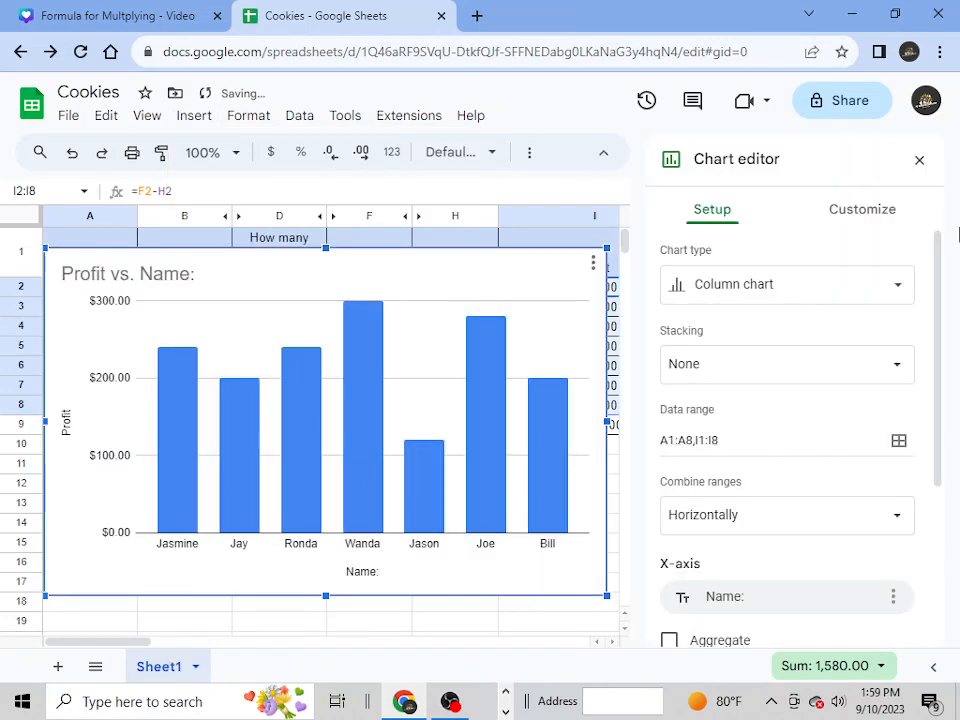
pyautogui.click(920, 160)
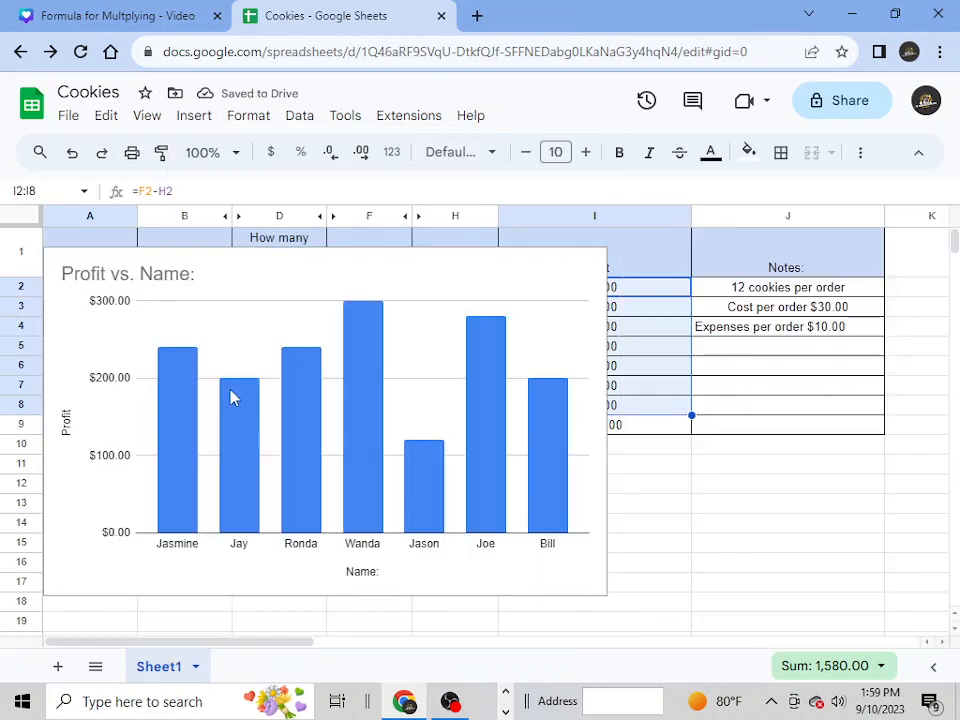
pyautogui.click(314, 519)
pyautogui.moveTo(328, 486); pyautogui.dragTo(536, 446)
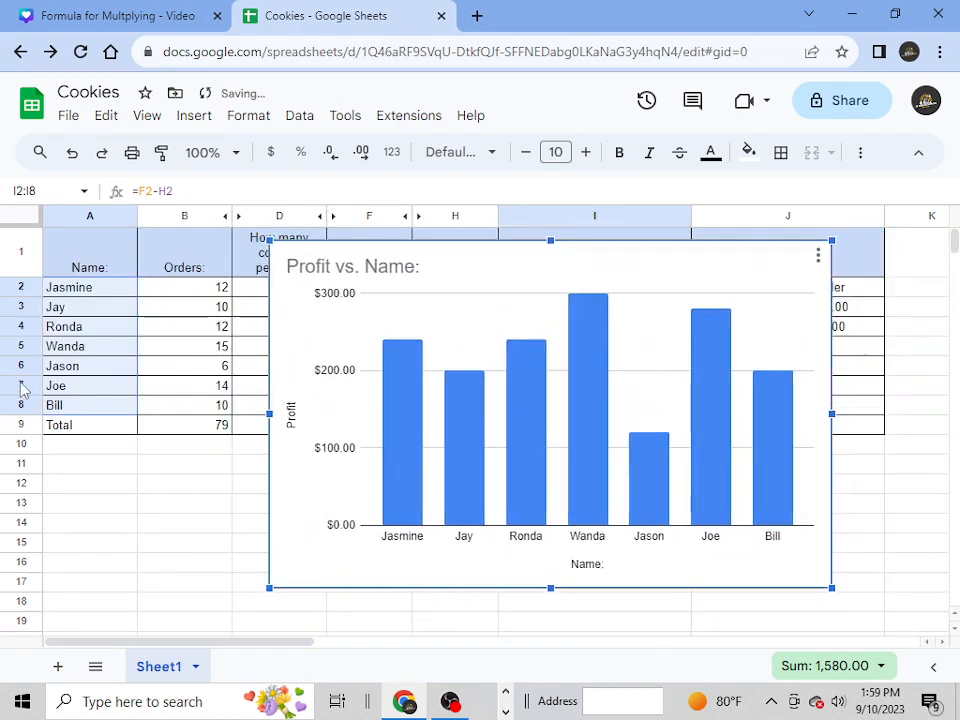